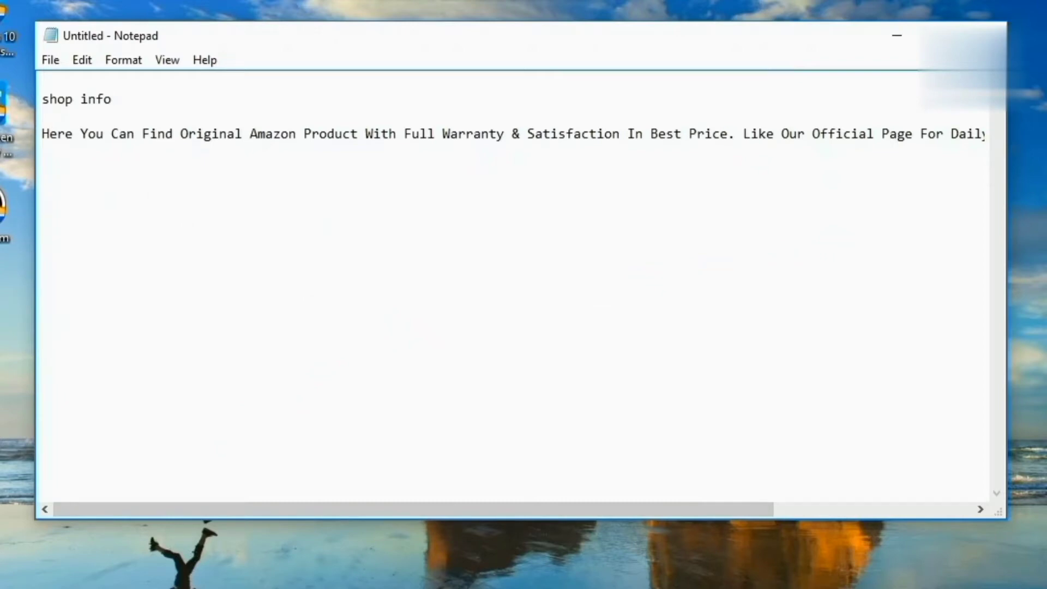
Step: Switch from the Notepad draft of the shop info to the Chrome browser
{"action": "left_click", "coordinate": [229, 588]}
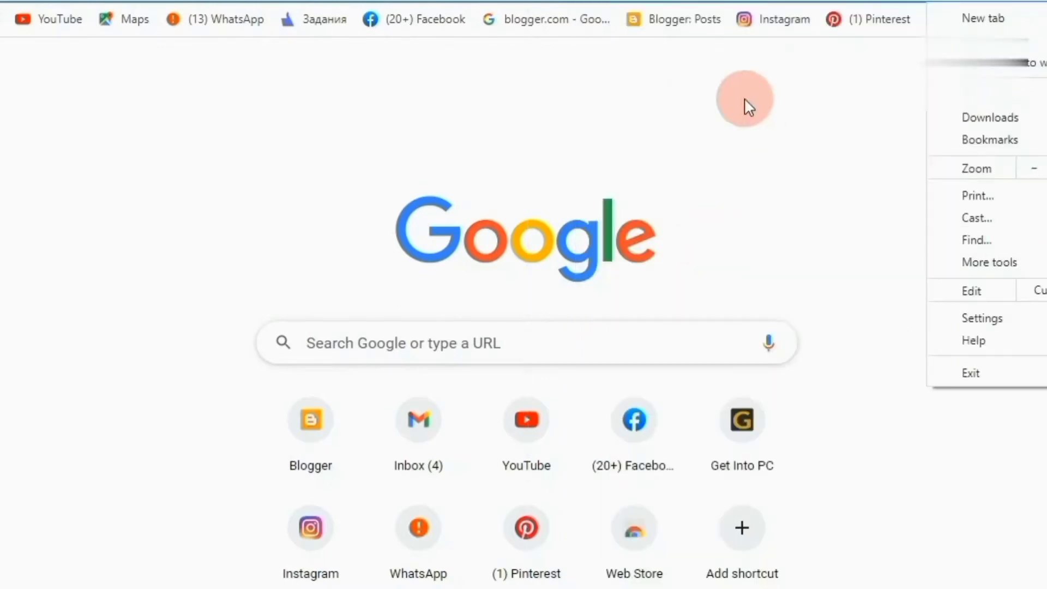
Step: Dismiss Chrome's menu and go to the Pages section of Facebook's sidebar
{"action": "left_click", "coordinate": [780, 119]}
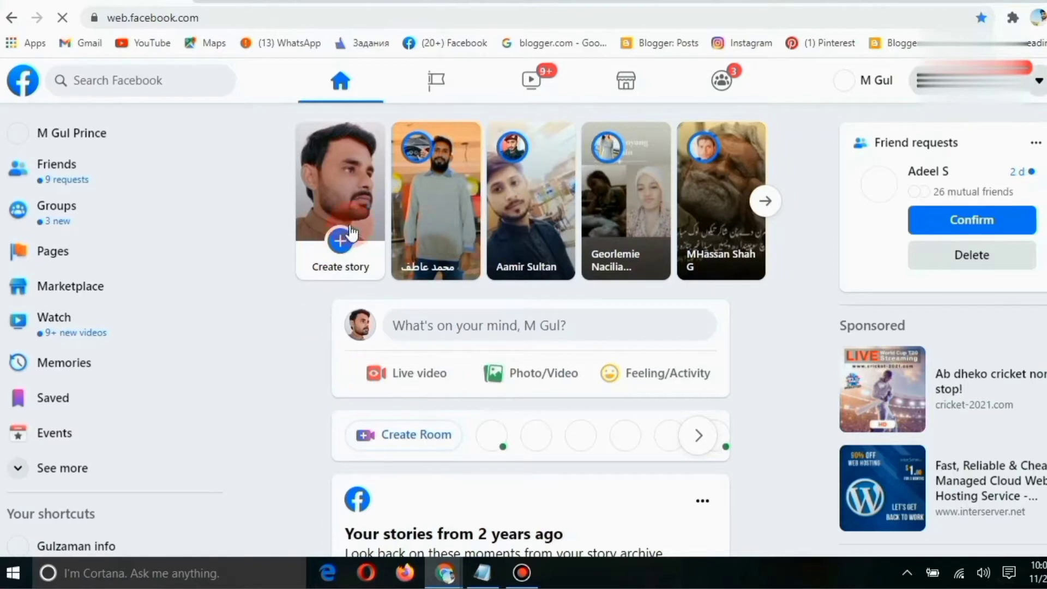
{"action": "scroll", "coordinate": [673, 316], "scroll_direction": "down", "scroll_amount": 3}
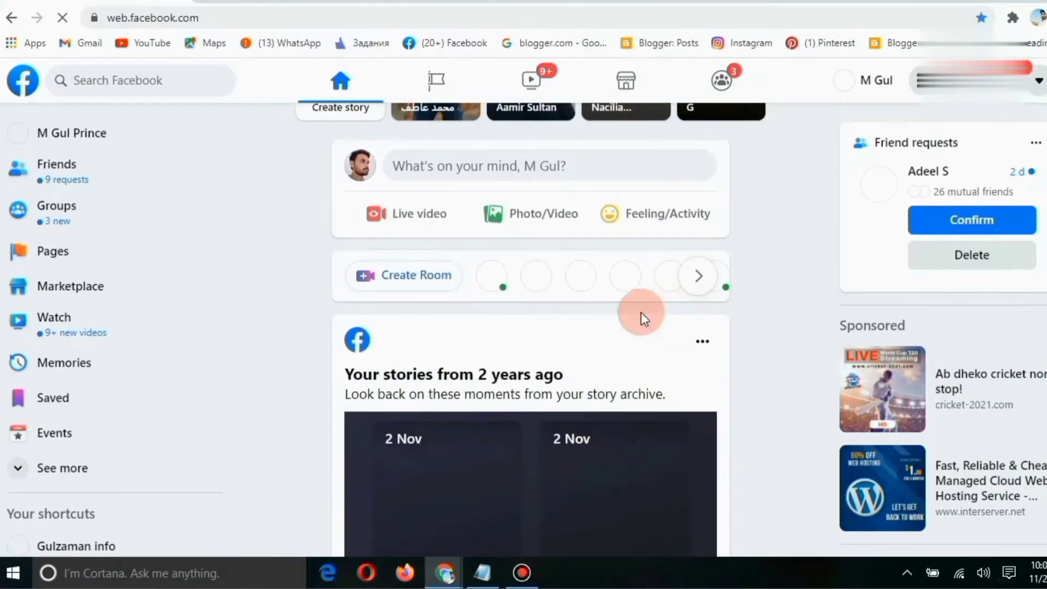
{"action": "left_click", "coordinate": [101, 254]}
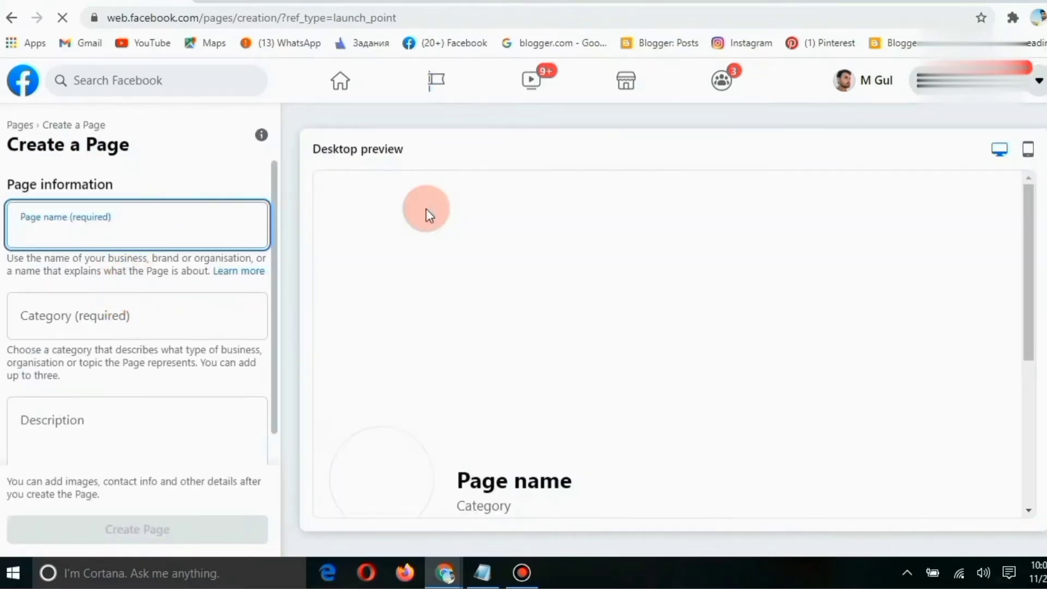
Step: Enter 'Shop info' as the new Page's name
{"action": "scroll", "coordinate": [486, 268], "scroll_direction": "down", "scroll_amount": 5}
{"action": "scroll", "coordinate": [486, 269], "scroll_direction": "up", "scroll_amount": 5}
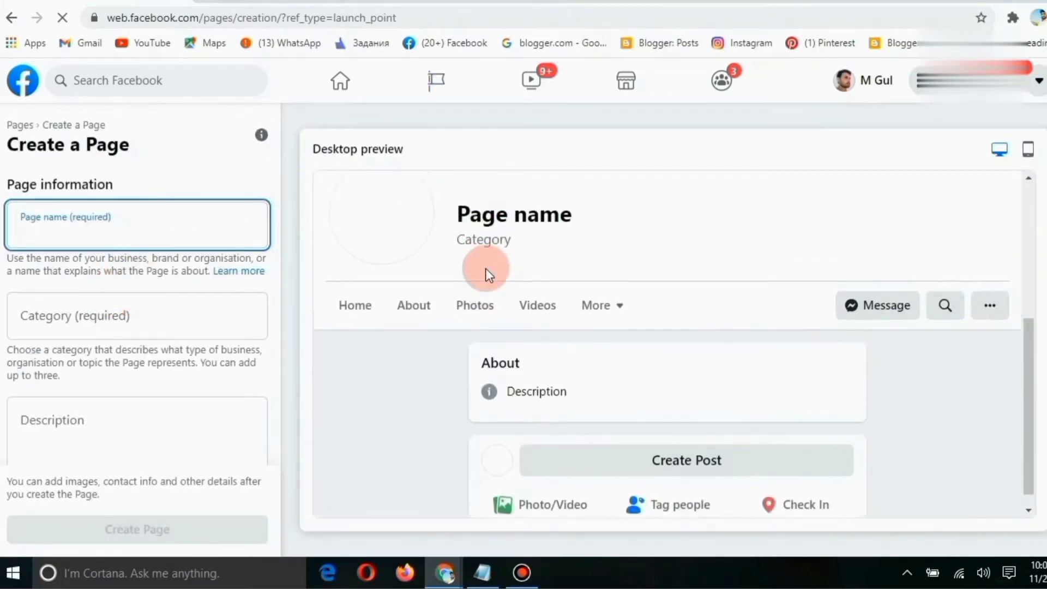
{"action": "scroll", "coordinate": [486, 270], "scroll_direction": "down", "scroll_amount": 5}
{"action": "scroll", "coordinate": [485, 279], "scroll_direction": "up", "scroll_amount": 6}
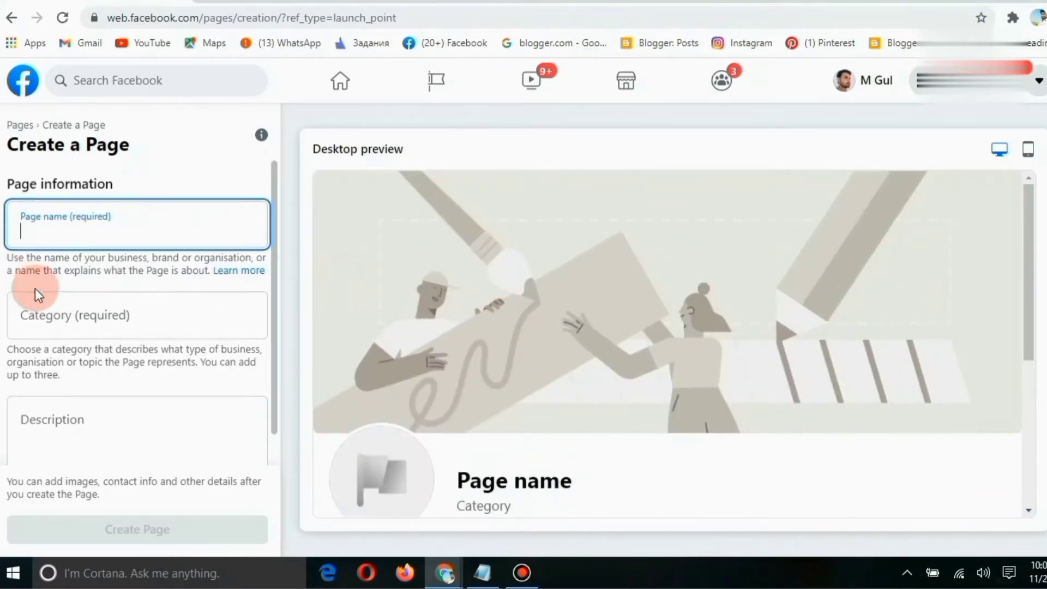
{"action": "scroll", "coordinate": [35, 290], "scroll_direction": "down", "scroll_amount": 1}
{"action": "scroll", "coordinate": [75, 327], "scroll_direction": "up", "scroll_amount": 1}
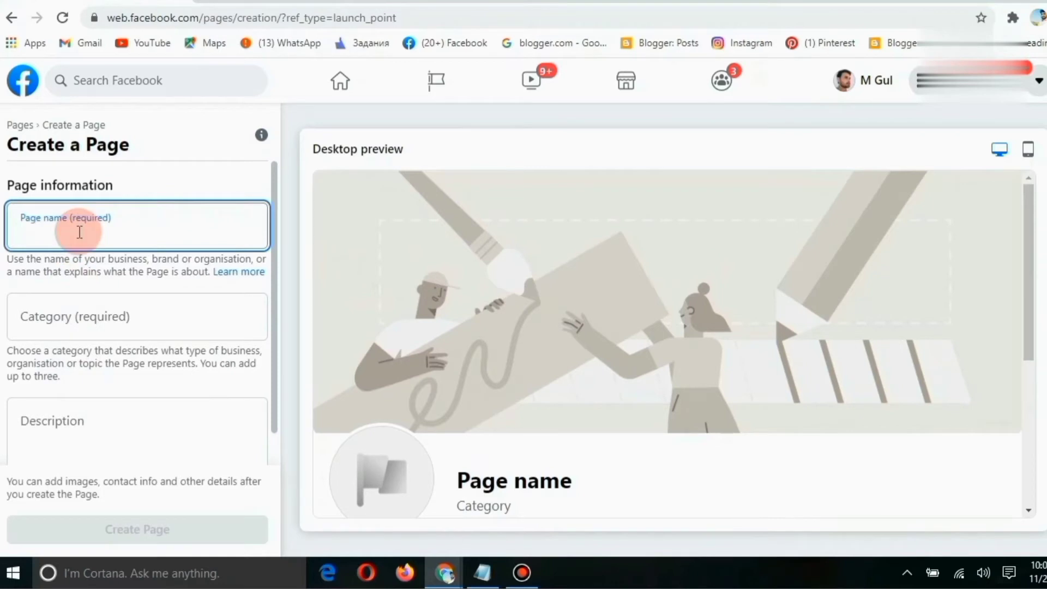
{"action": "type", "text": "shop info"}
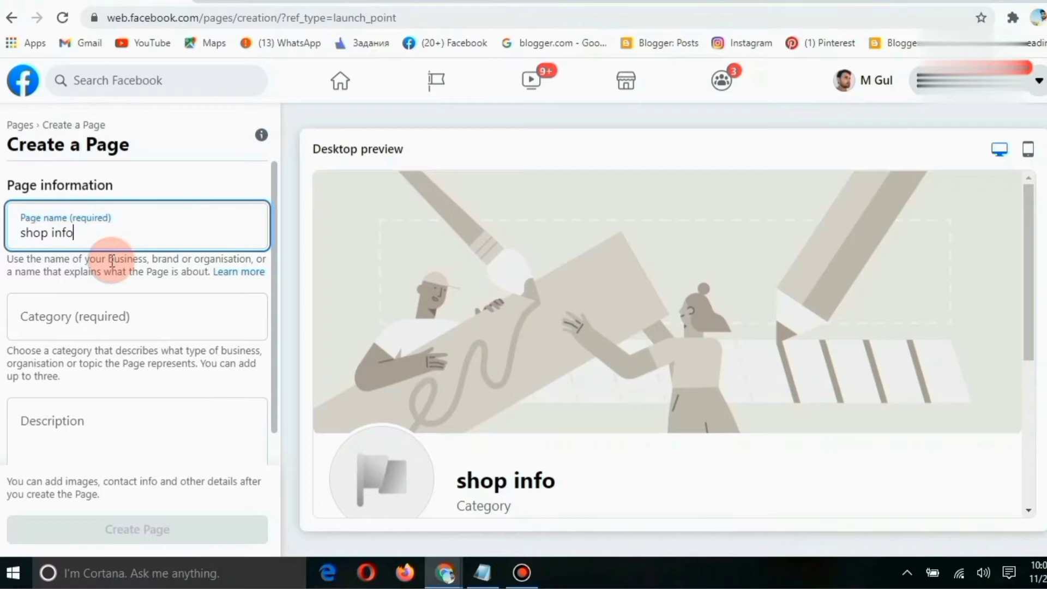
{"action": "left_click", "coordinate": [138, 184]}
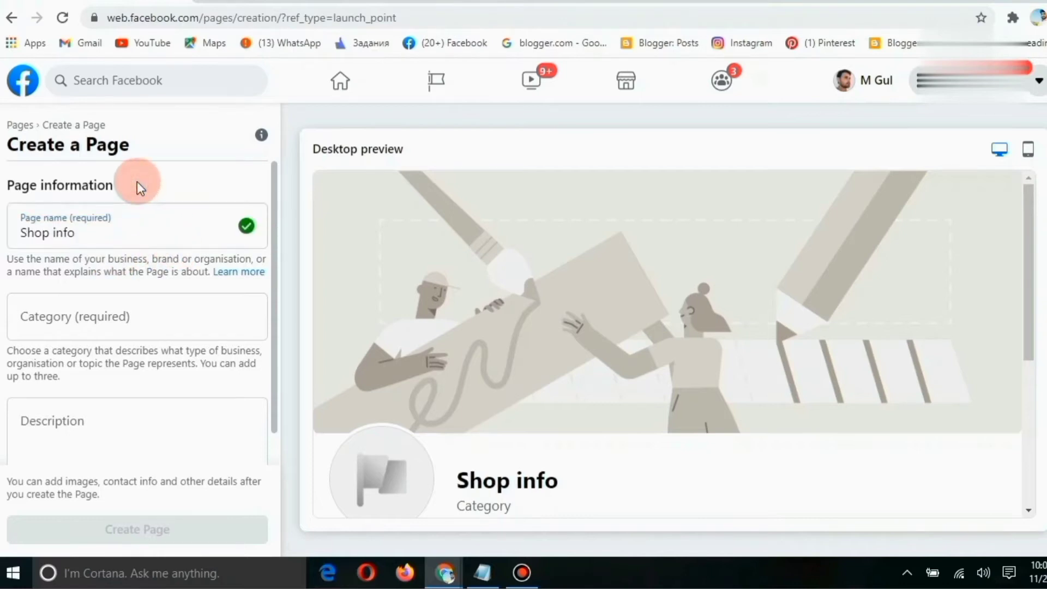
Step: Add the categories Business centre, Shopping service and Computer shop to the Page
{"action": "left_click", "coordinate": [130, 309]}
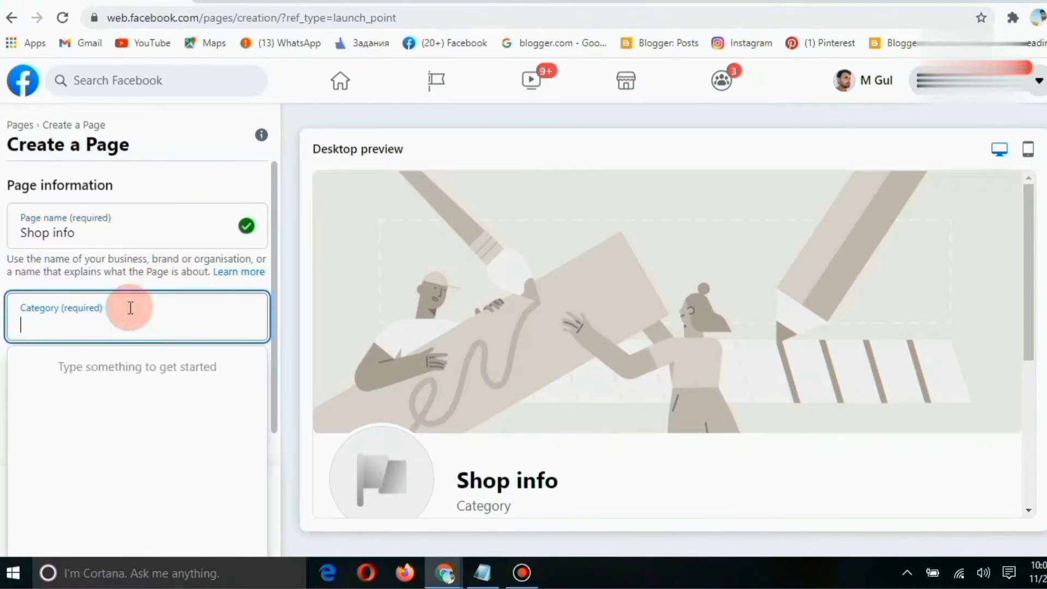
{"action": "type", "text": "bu"}
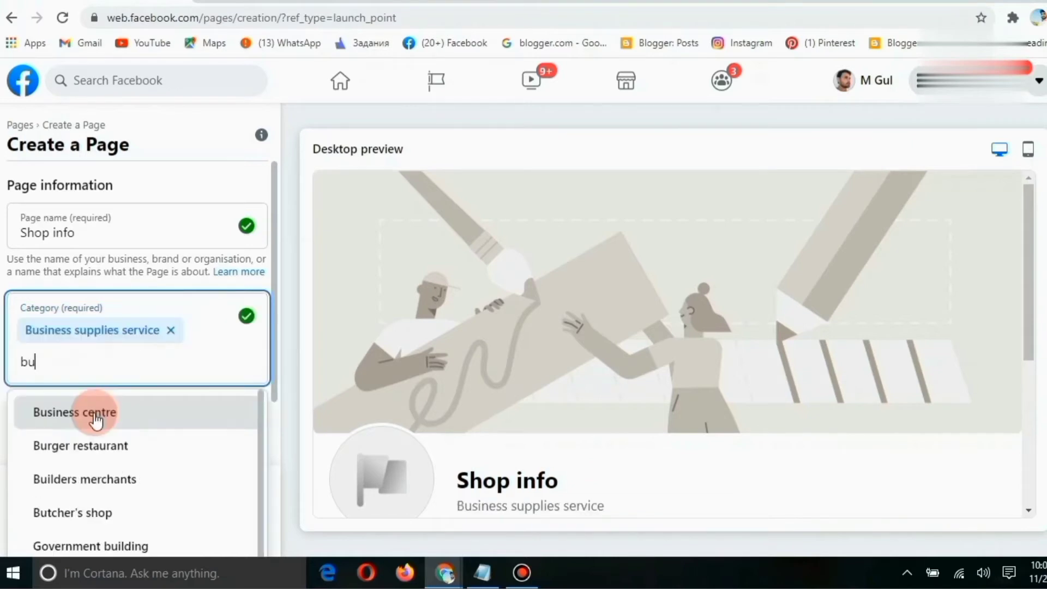
{"action": "left_click", "coordinate": [95, 418]}
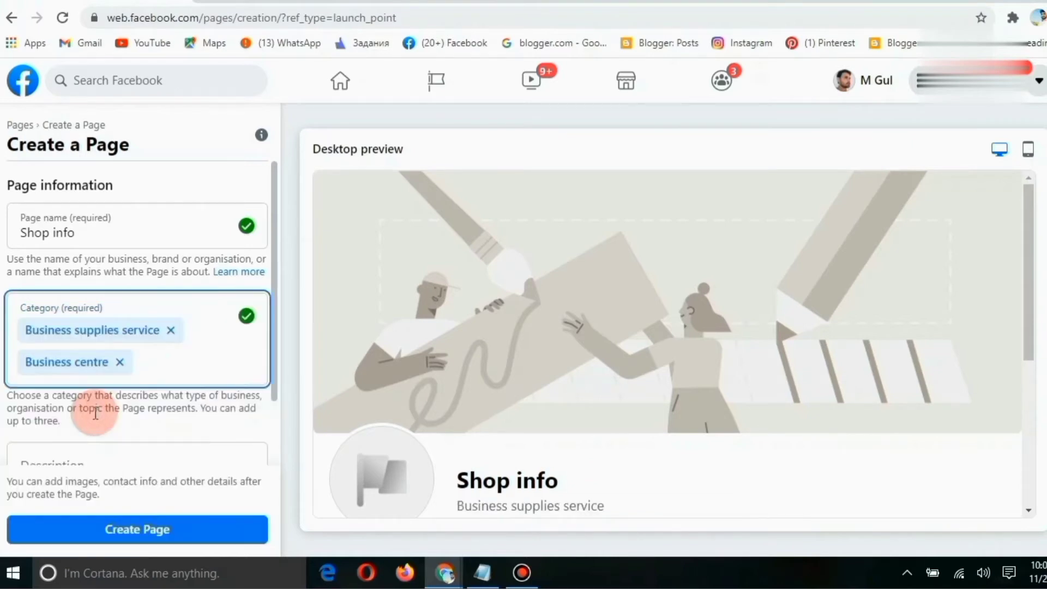
{"action": "type", "text": "online"}
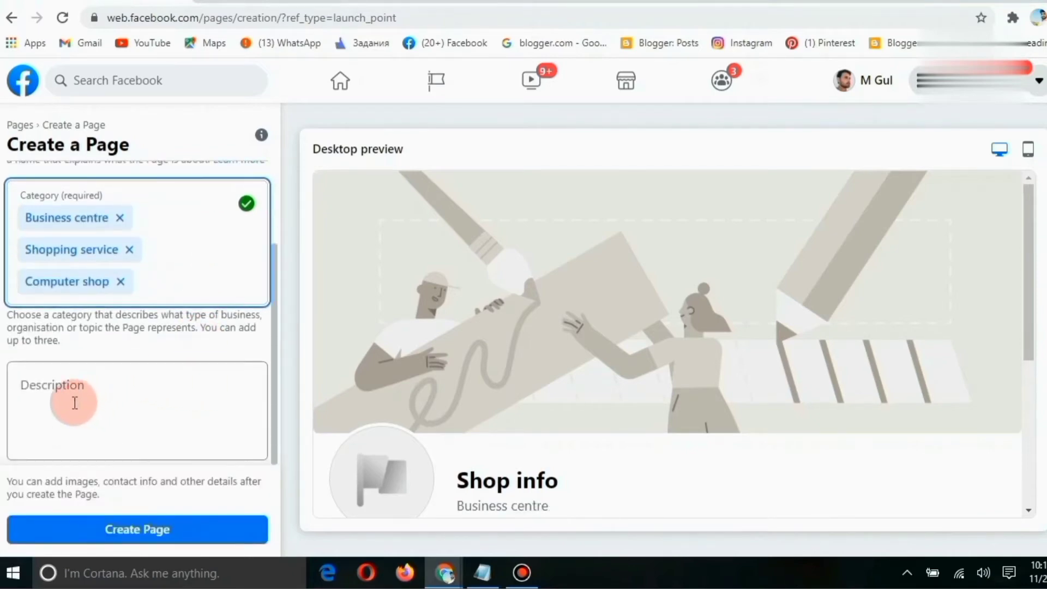
{"action": "left_click", "coordinate": [71, 390]}
Step: Paste the prepared Amazon products description and create the Shop info Page
{"action": "right_click", "coordinate": [70, 391]}
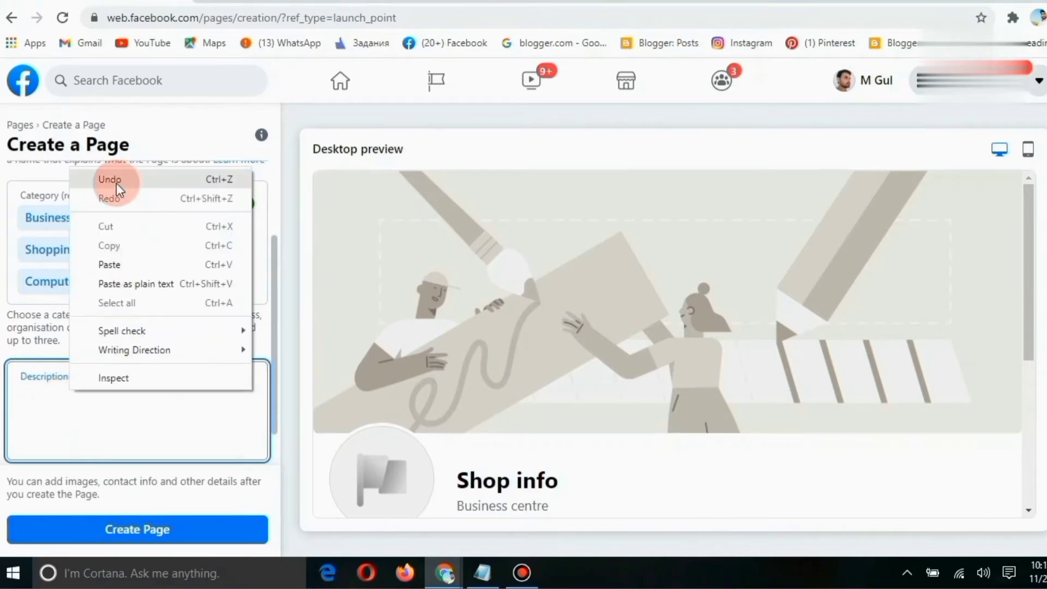
{"action": "left_click", "coordinate": [113, 263]}
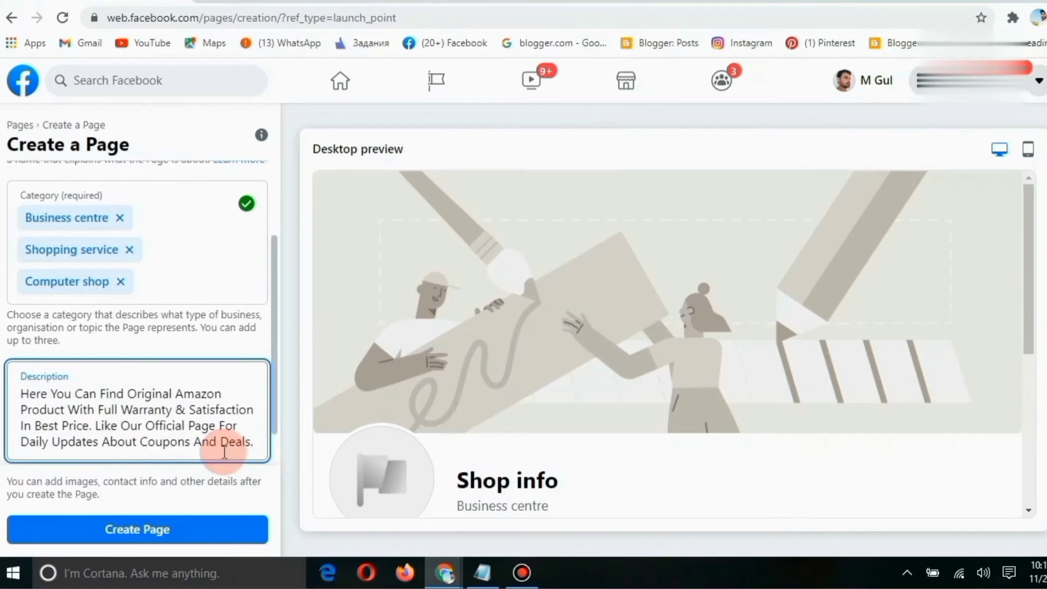
{"action": "left_click", "coordinate": [203, 529]}
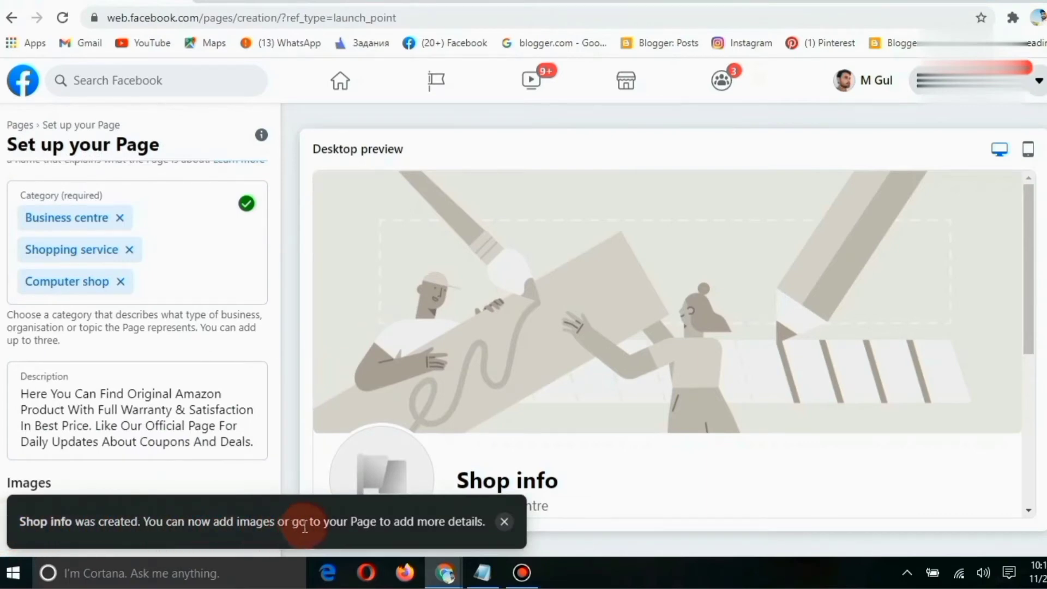
Step: Dismiss the Page-created notice and begin adding a profile picture under Images
{"action": "left_click", "coordinate": [504, 523]}
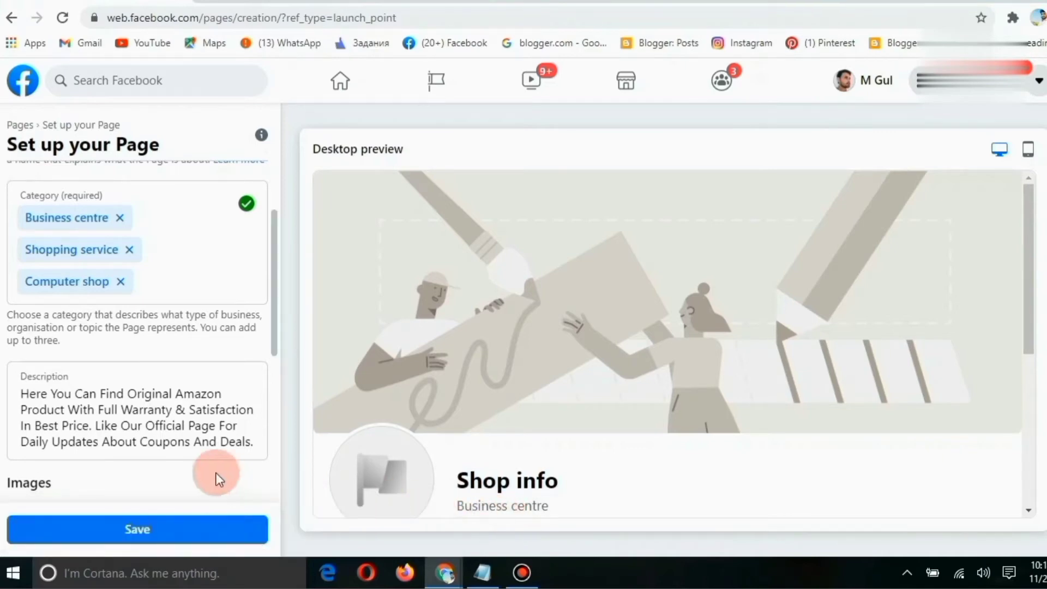
{"action": "scroll", "coordinate": [175, 445], "scroll_direction": "down", "scroll_amount": 5}
{"action": "scroll", "coordinate": [176, 431], "scroll_direction": "up", "scroll_amount": 3}
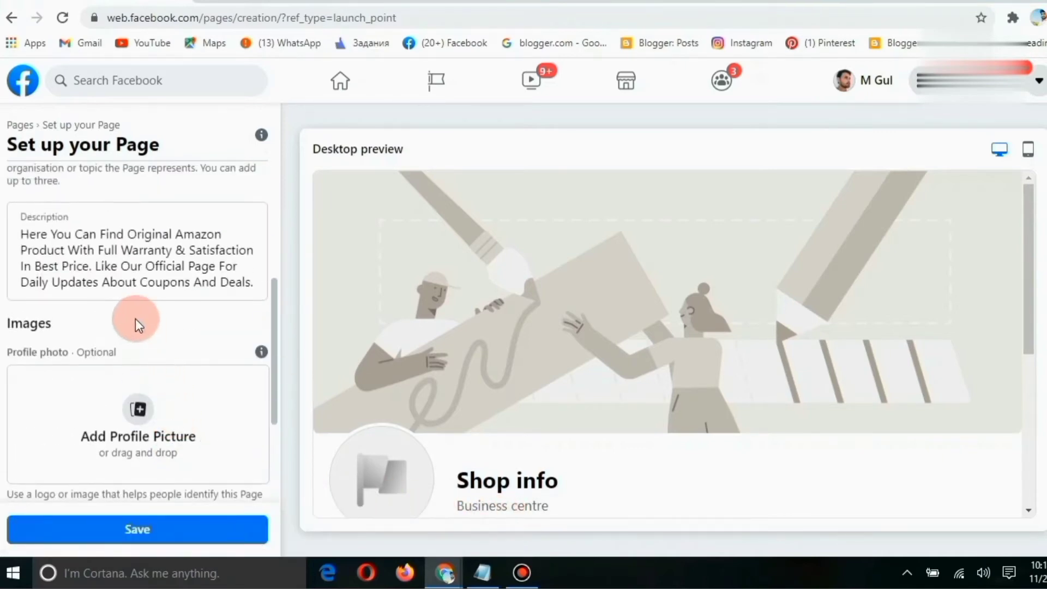
{"action": "scroll", "coordinate": [135, 323], "scroll_direction": "down", "scroll_amount": 2}
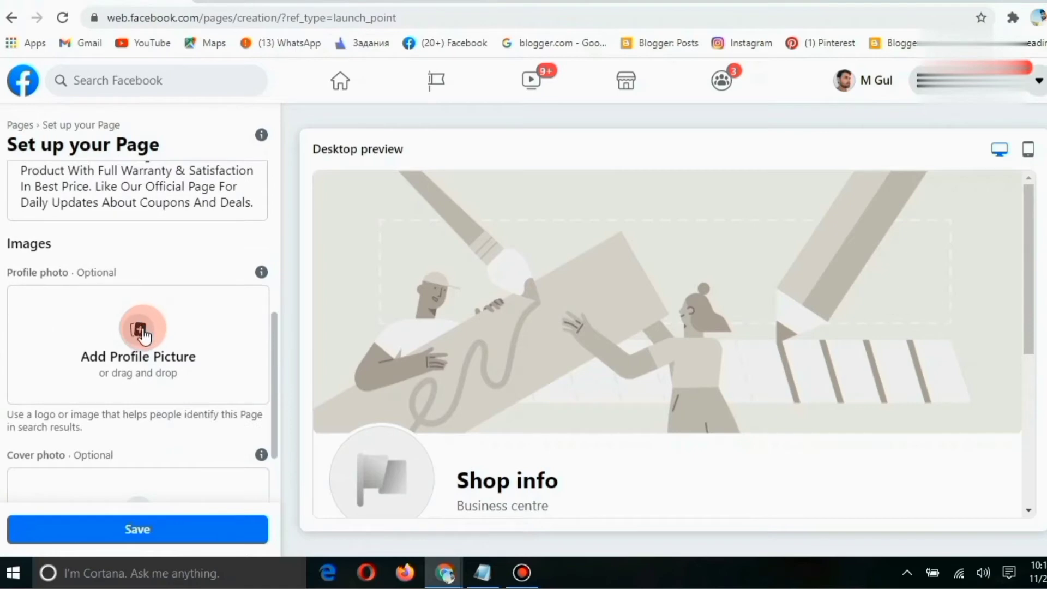
{"action": "scroll", "coordinate": [143, 333], "scroll_direction": "down", "scroll_amount": 1}
{"action": "scroll", "coordinate": [146, 336], "scroll_direction": "up", "scroll_amount": 5}
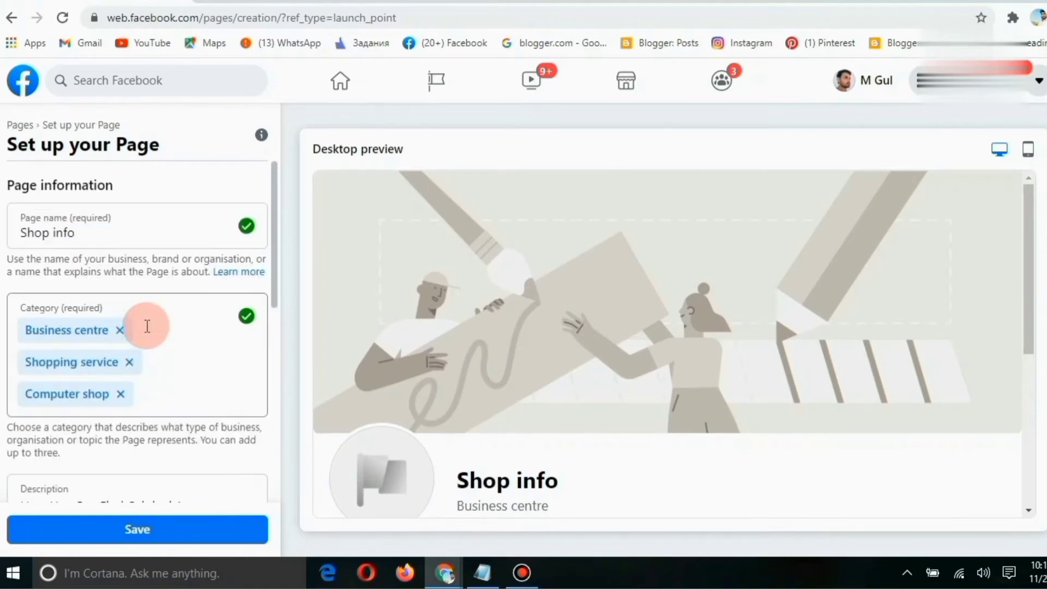
{"action": "scroll", "coordinate": [127, 382], "scroll_direction": "down", "scroll_amount": 4}
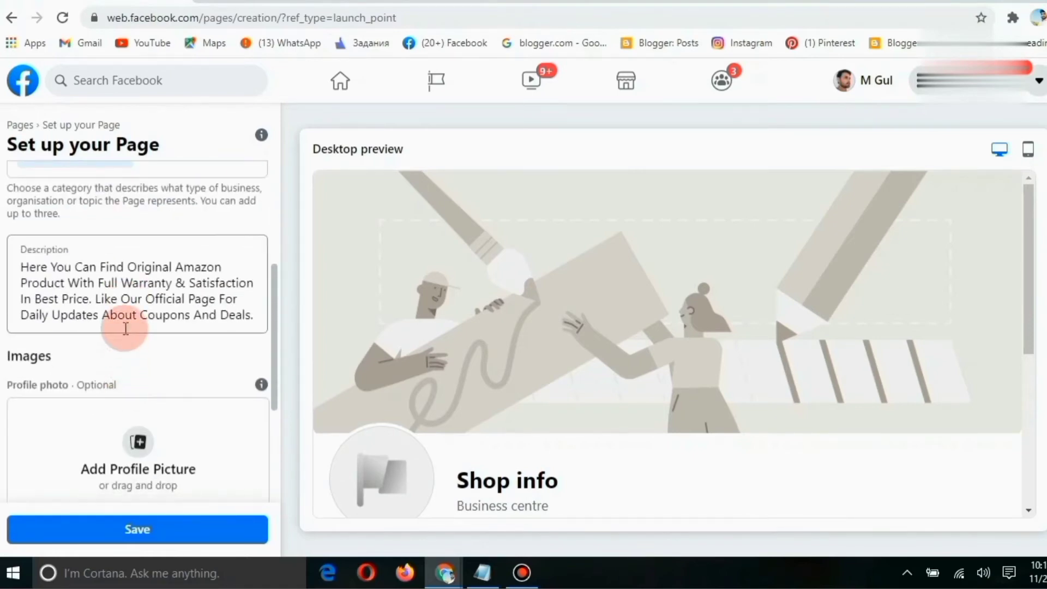
{"action": "scroll", "coordinate": [121, 339], "scroll_direction": "down", "scroll_amount": 4}
{"action": "scroll", "coordinate": [117, 316], "scroll_direction": "up", "scroll_amount": 1}
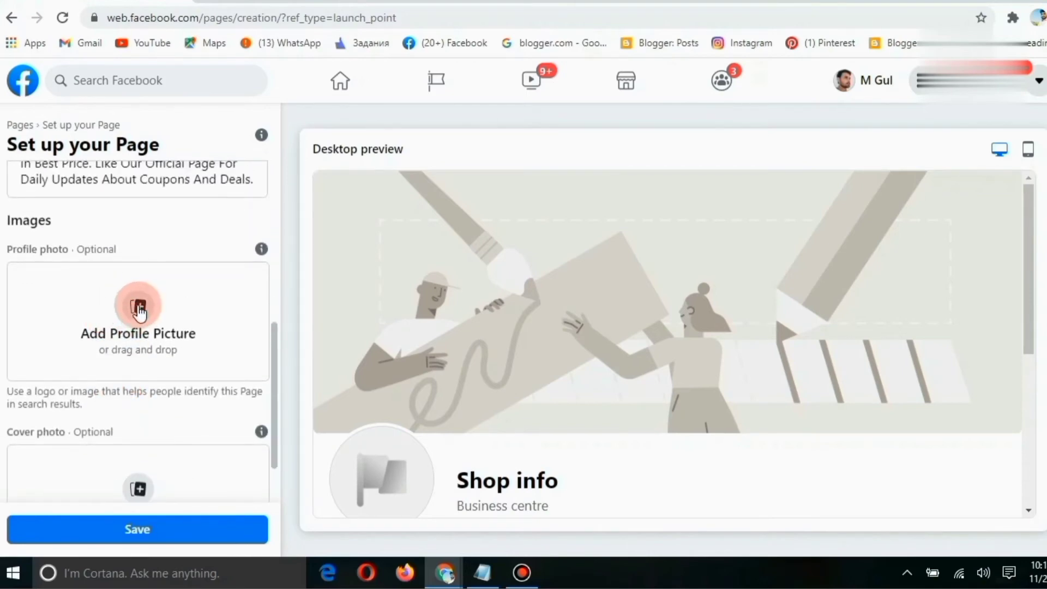
{"action": "left_click", "coordinate": [139, 309]}
{"action": "left_click", "coordinate": [65, 152]}
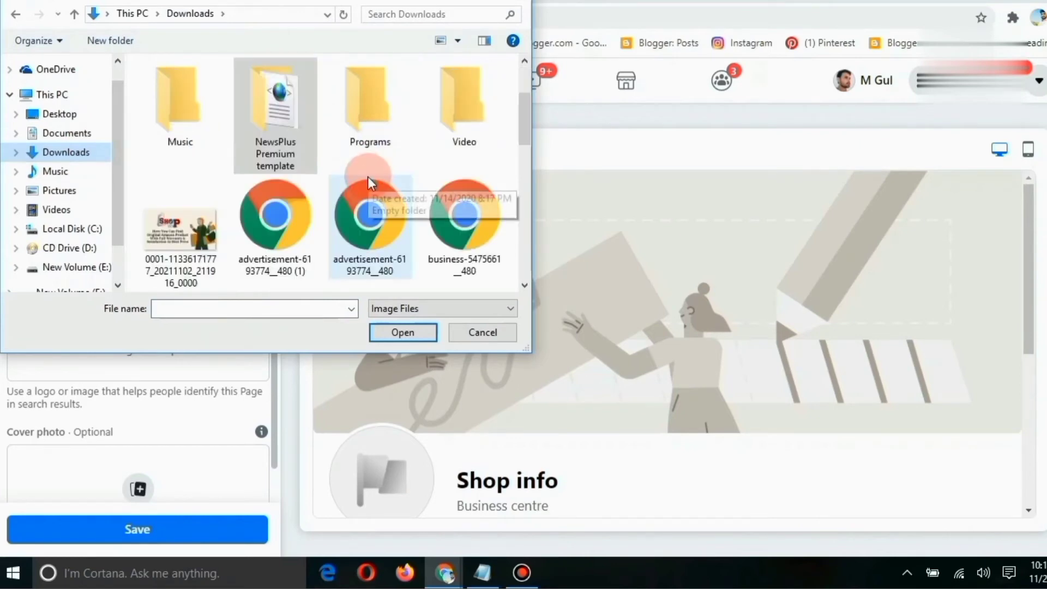
{"action": "scroll", "coordinate": [367, 177], "scroll_direction": "down", "scroll_amount": 5}
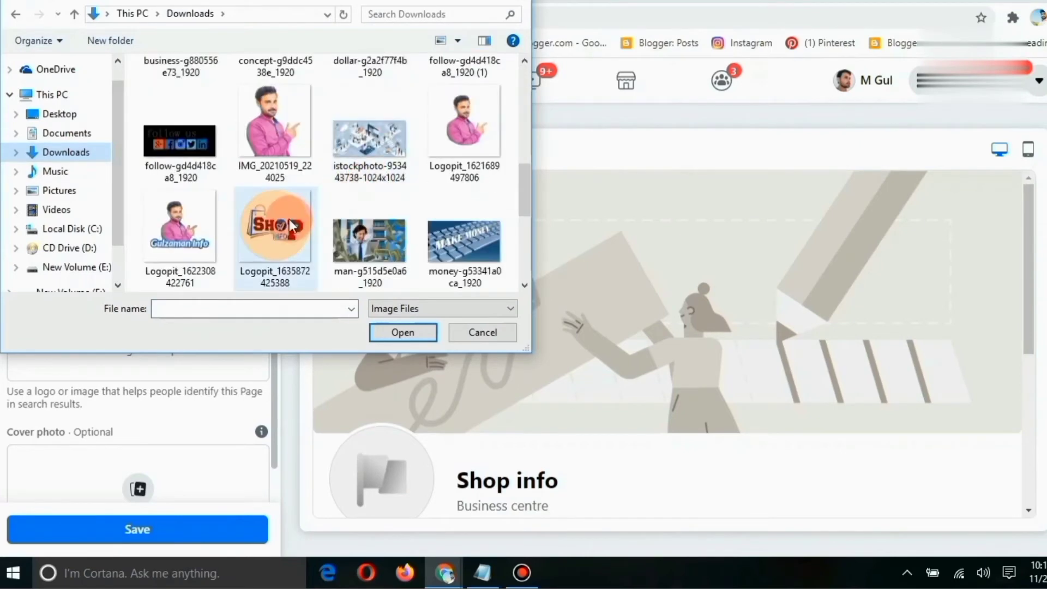
{"action": "left_click", "coordinate": [289, 219]}
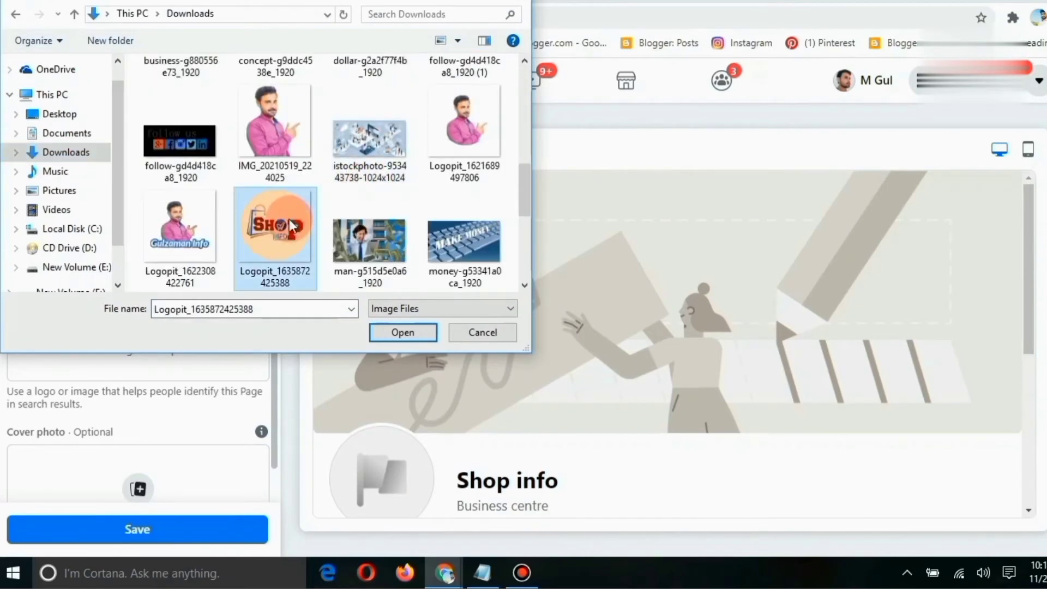
{"action": "left_click", "coordinate": [402, 330]}
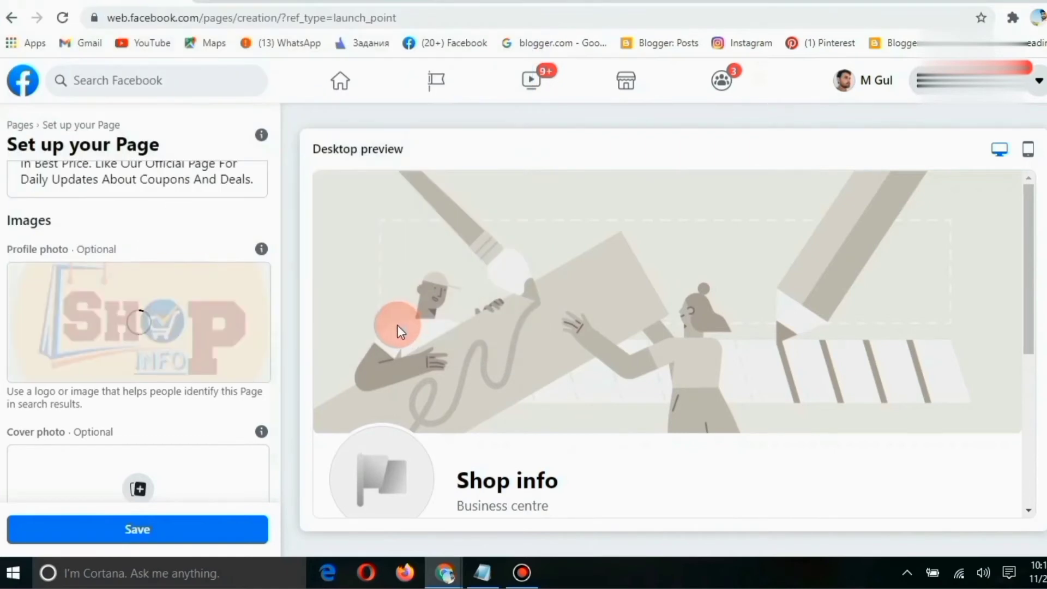
{"action": "scroll", "coordinate": [164, 382], "scroll_direction": "down", "scroll_amount": 1}
{"action": "left_click", "coordinate": [150, 418]}
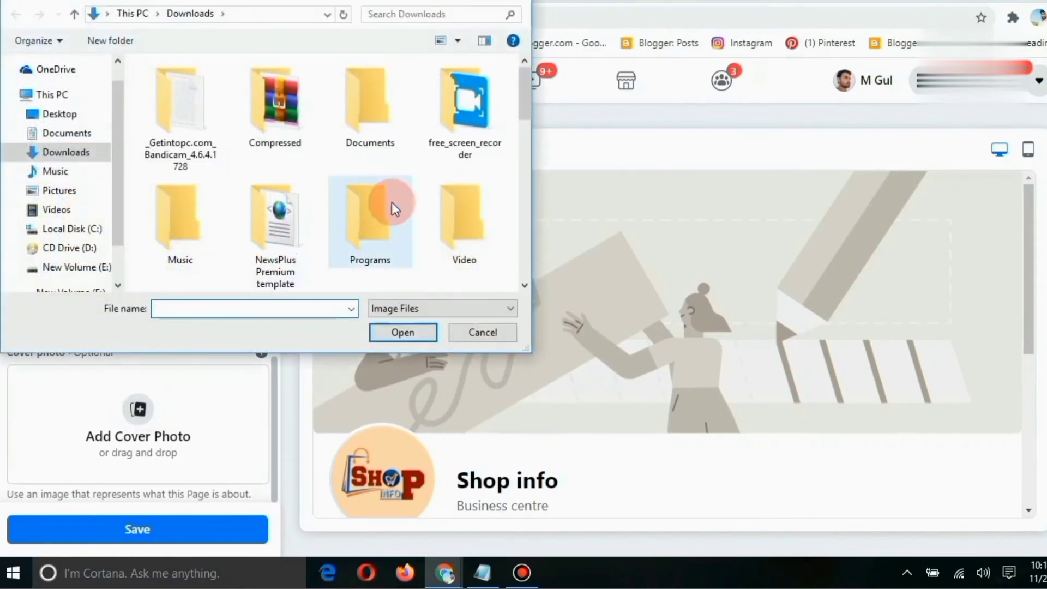
{"action": "scroll", "coordinate": [402, 207], "scroll_direction": "down", "scroll_amount": 5}
{"action": "scroll", "coordinate": [401, 207], "scroll_direction": "up", "scroll_amount": 3}
{"action": "scroll", "coordinate": [401, 207], "scroll_direction": "down", "scroll_amount": 1}
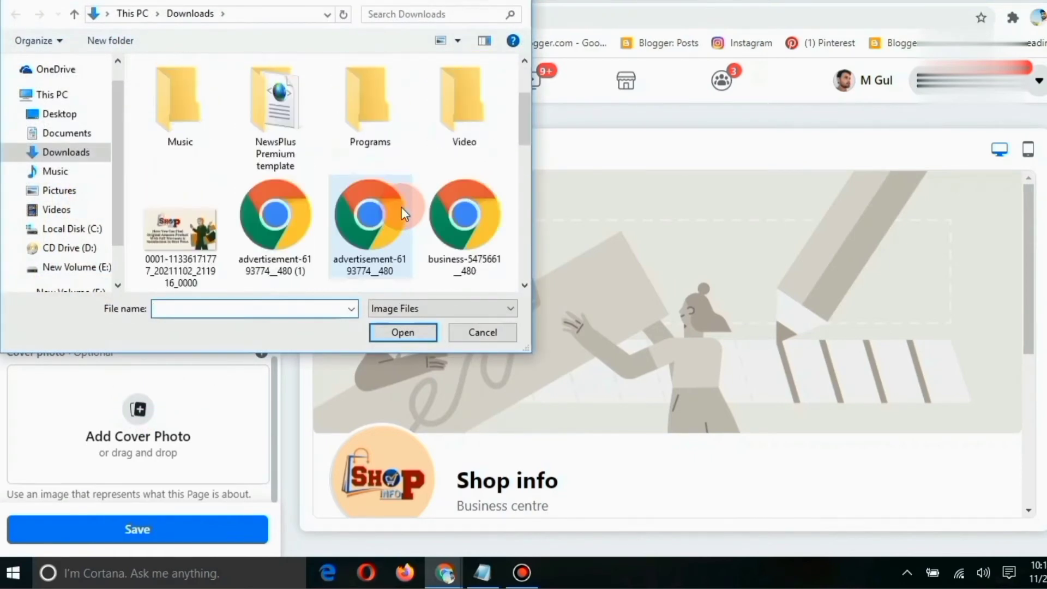
{"action": "left_click", "coordinate": [168, 225]}
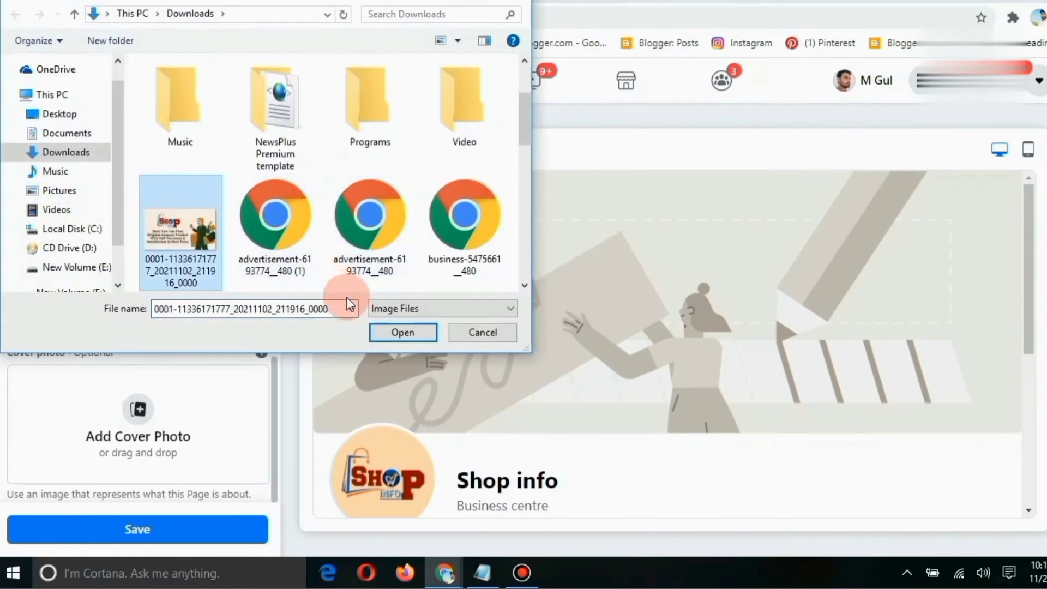
{"action": "left_click", "coordinate": [405, 333]}
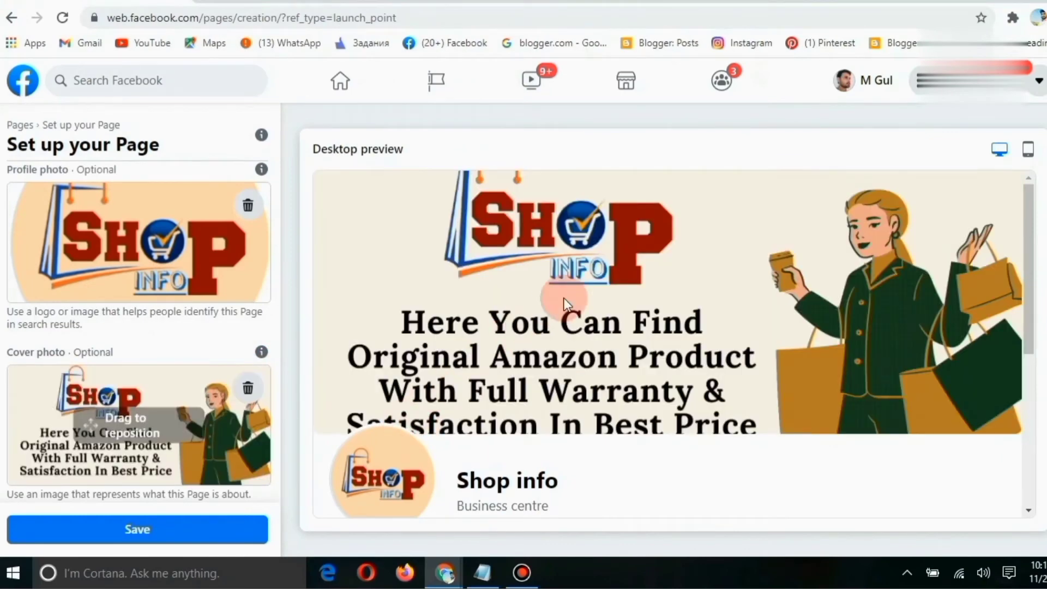
Step: Preview the Shop info Page on mobile and desktop, then save the setup
{"action": "scroll", "coordinate": [745, 316], "scroll_direction": "down", "scroll_amount": 2}
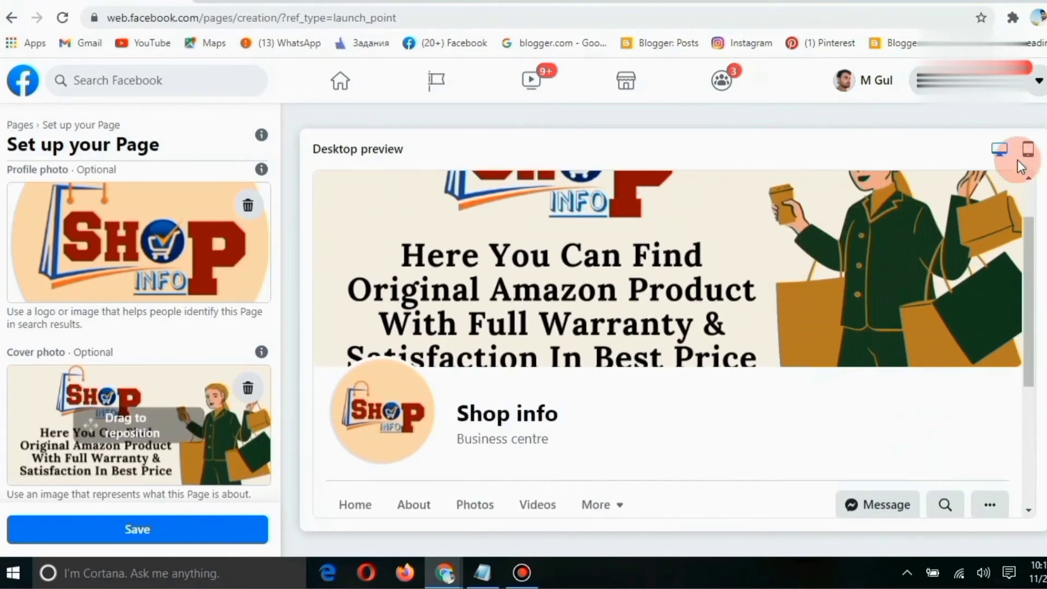
{"action": "left_click", "coordinate": [1023, 155]}
{"action": "scroll", "coordinate": [816, 260], "scroll_direction": "up", "scroll_amount": 2}
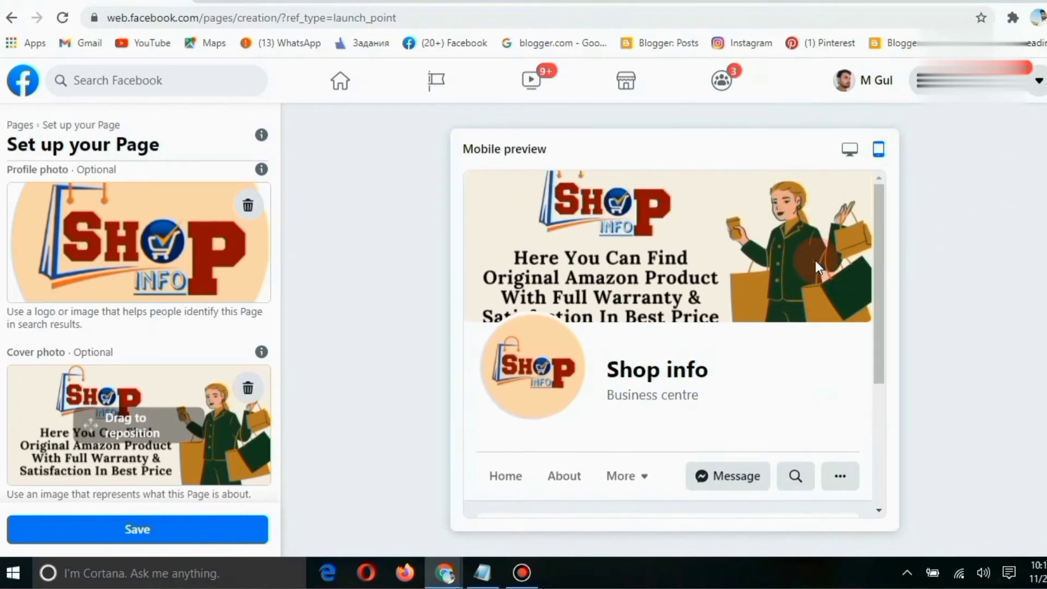
{"action": "scroll", "coordinate": [816, 260], "scroll_direction": "down", "scroll_amount": 2}
{"action": "scroll", "coordinate": [815, 268], "scroll_direction": "down", "scroll_amount": 3}
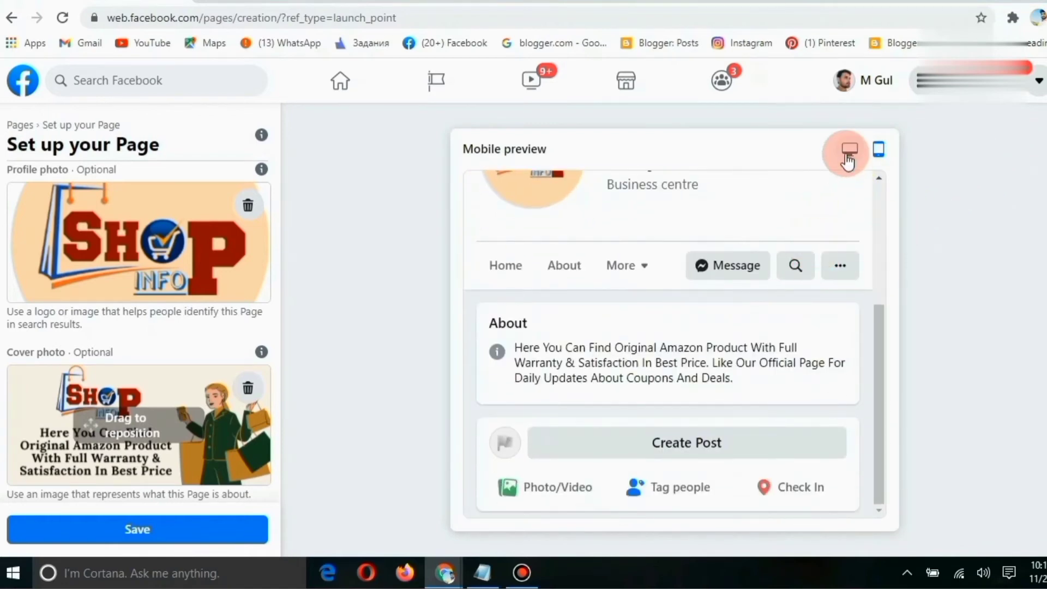
{"action": "left_click", "coordinate": [848, 158]}
{"action": "scroll", "coordinate": [423, 371], "scroll_direction": "up", "scroll_amount": 5}
{"action": "scroll", "coordinate": [422, 372], "scroll_direction": "down", "scroll_amount": 1}
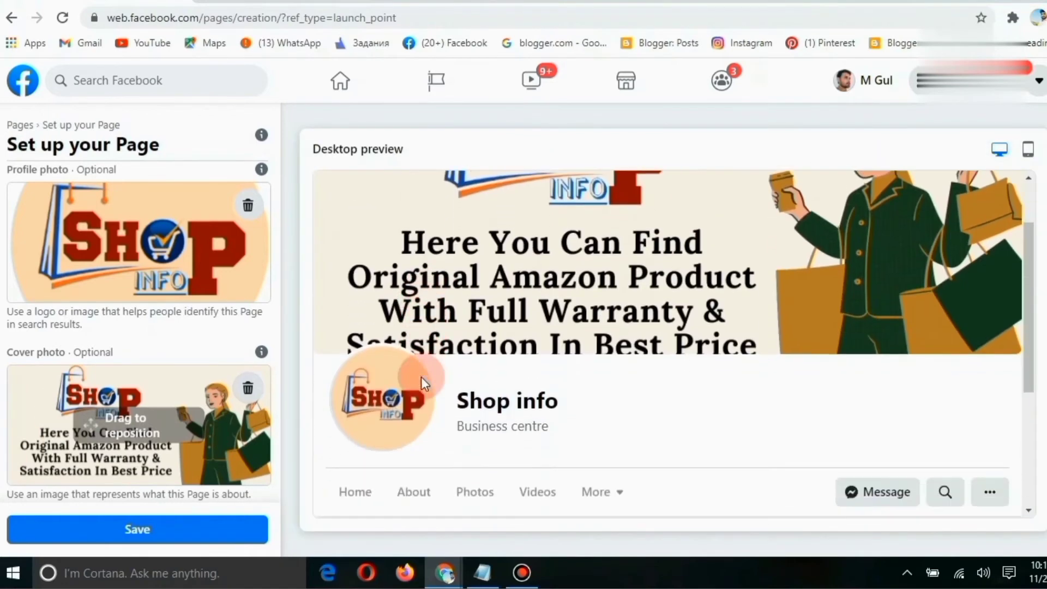
{"action": "left_click", "coordinate": [133, 530]}
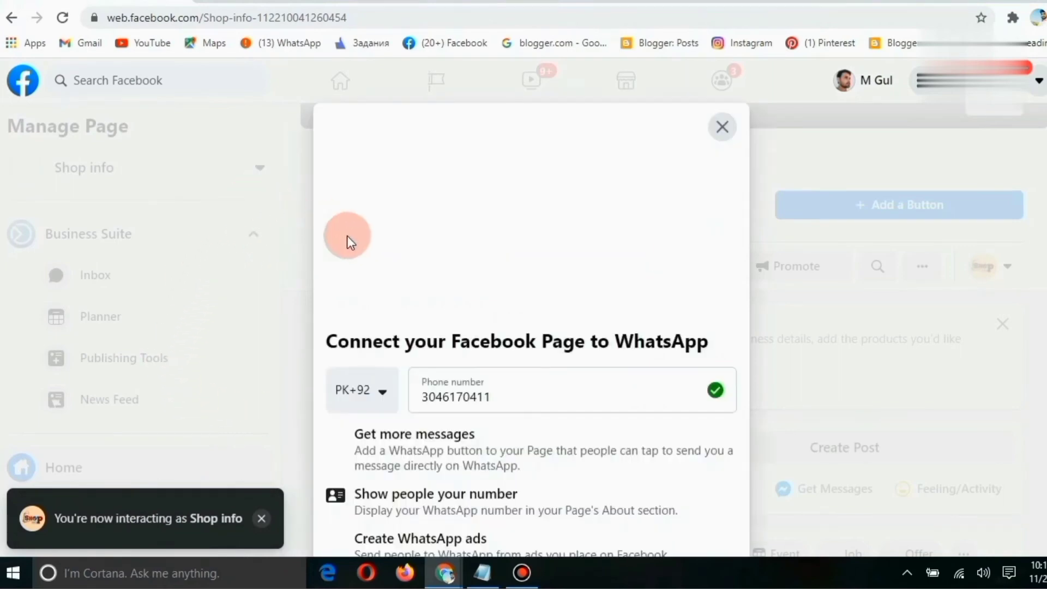
Step: Keep the prefilled WhatsApp number and send a verification code to it
{"action": "scroll", "coordinate": [558, 272], "scroll_direction": "down", "scroll_amount": 2}
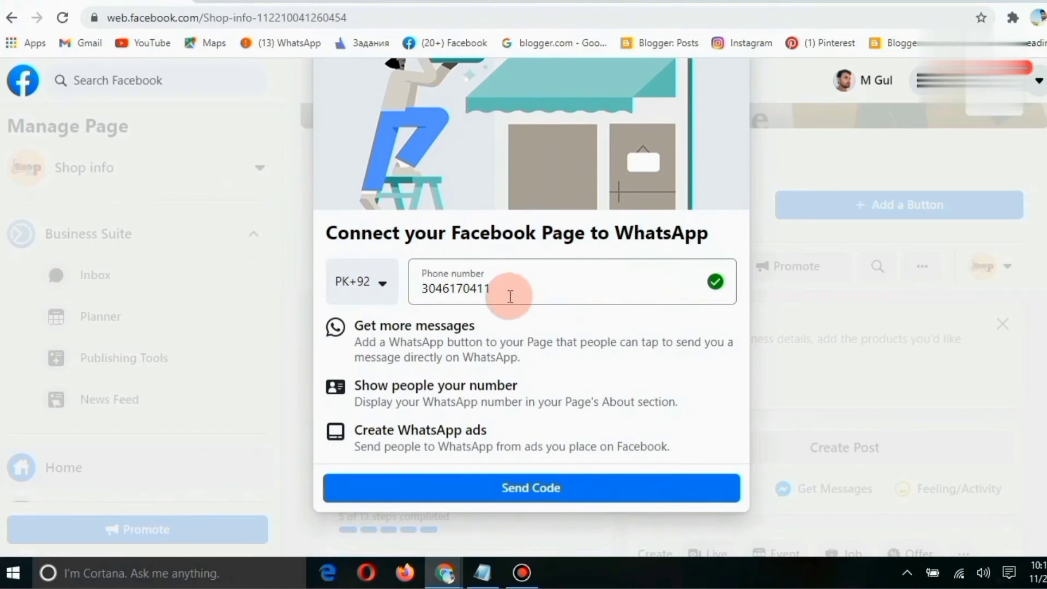
{"action": "left_click_drag", "start_coordinate": [508, 289], "coordinate": [404, 288]}
{"action": "left_click", "coordinate": [500, 281]}
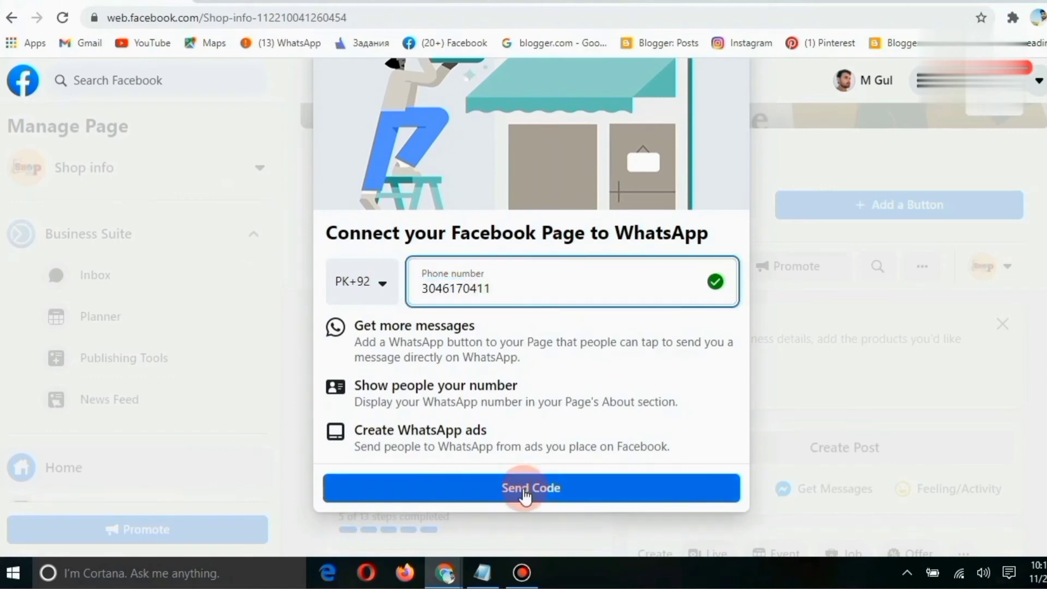
{"action": "scroll", "coordinate": [501, 365], "scroll_direction": "up", "scroll_amount": 2}
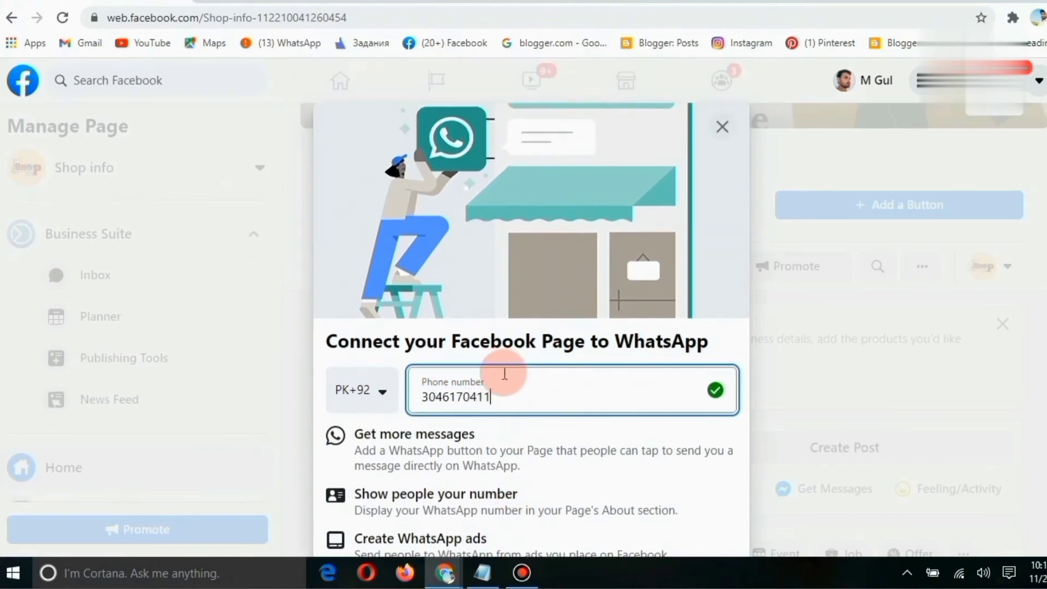
{"action": "scroll", "coordinate": [504, 387], "scroll_direction": "down", "scroll_amount": 2}
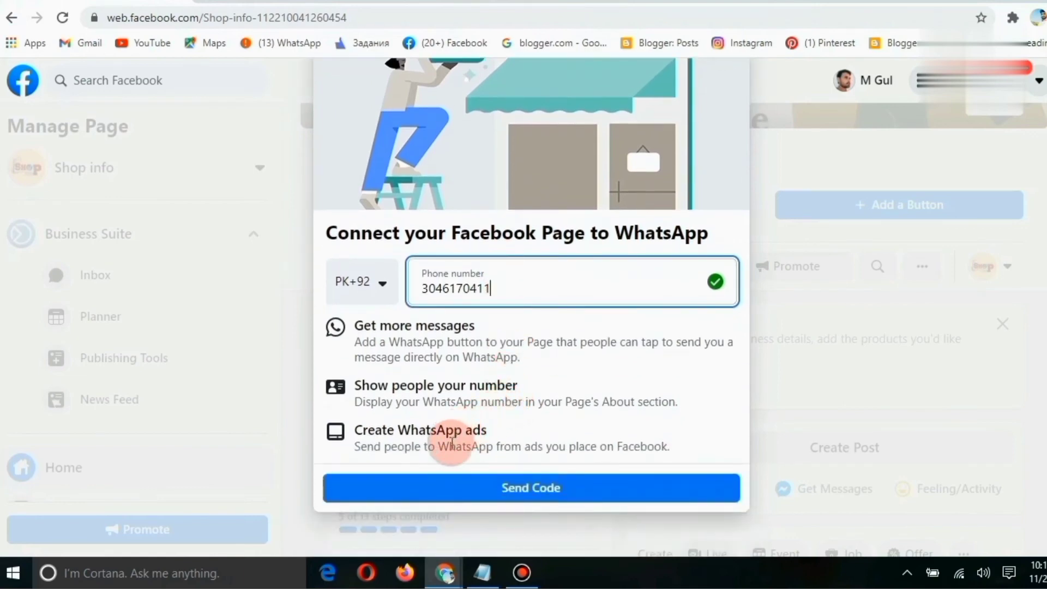
{"action": "left_click", "coordinate": [503, 485]}
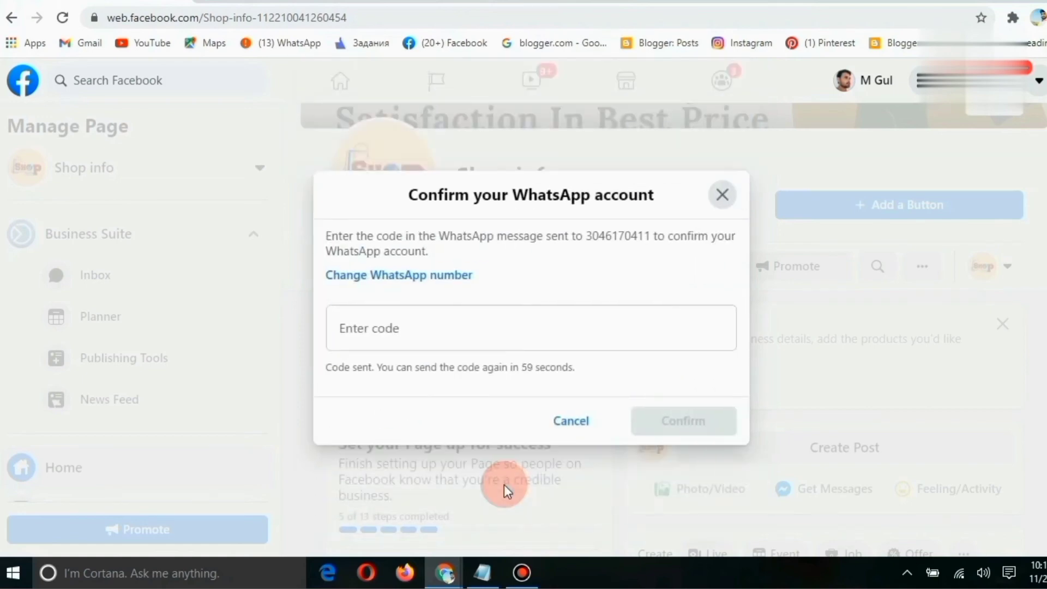
Step: Enter the received WhatsApp verification code and confirm the connection
{"action": "left_click", "coordinate": [440, 333]}
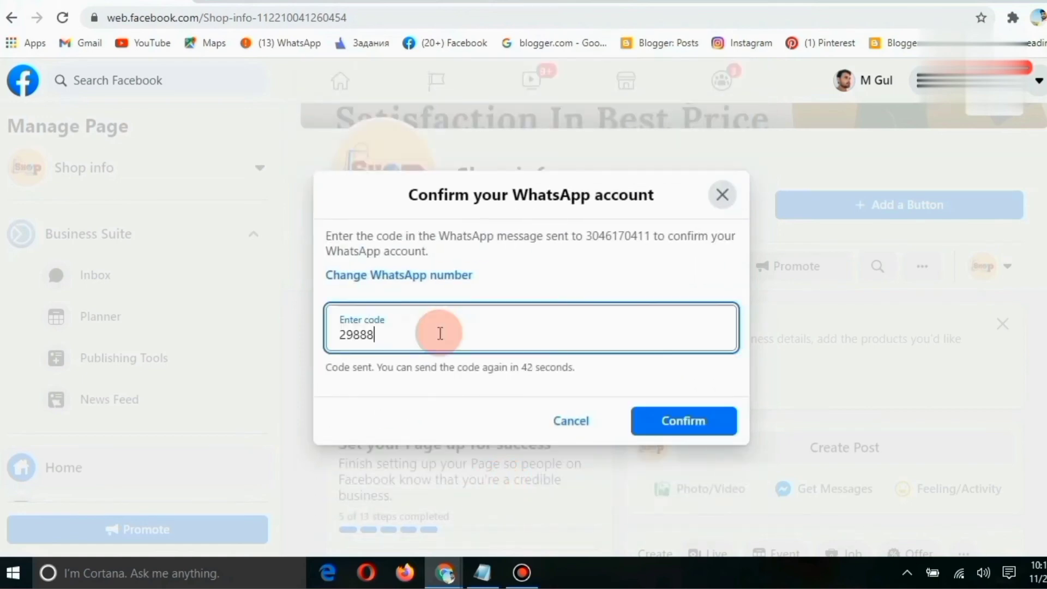
{"action": "left_click", "coordinate": [690, 428]}
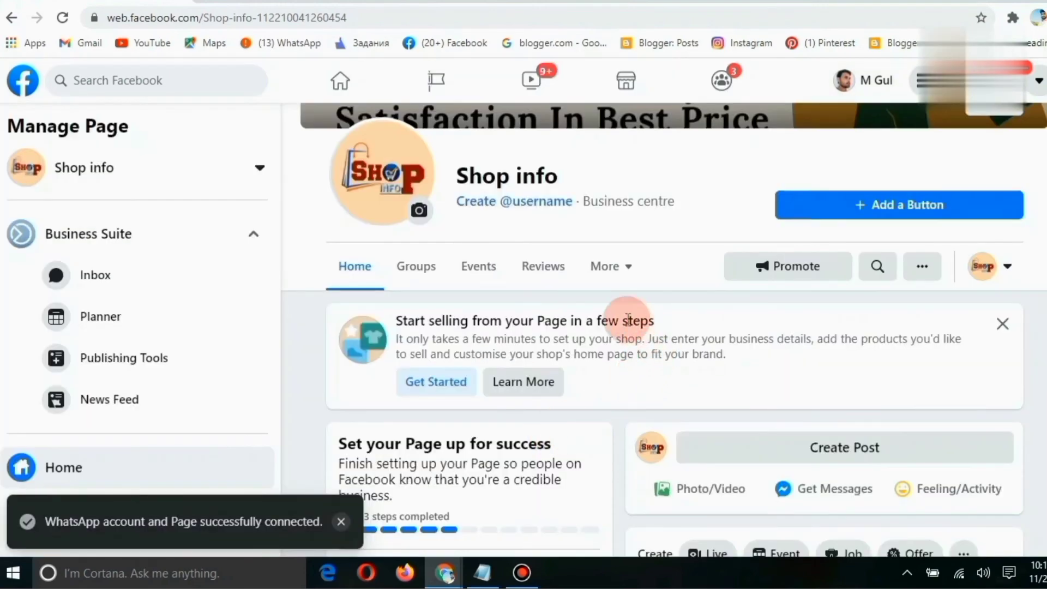
{"action": "scroll", "coordinate": [871, 283], "scroll_direction": "down", "scroll_amount": 7}
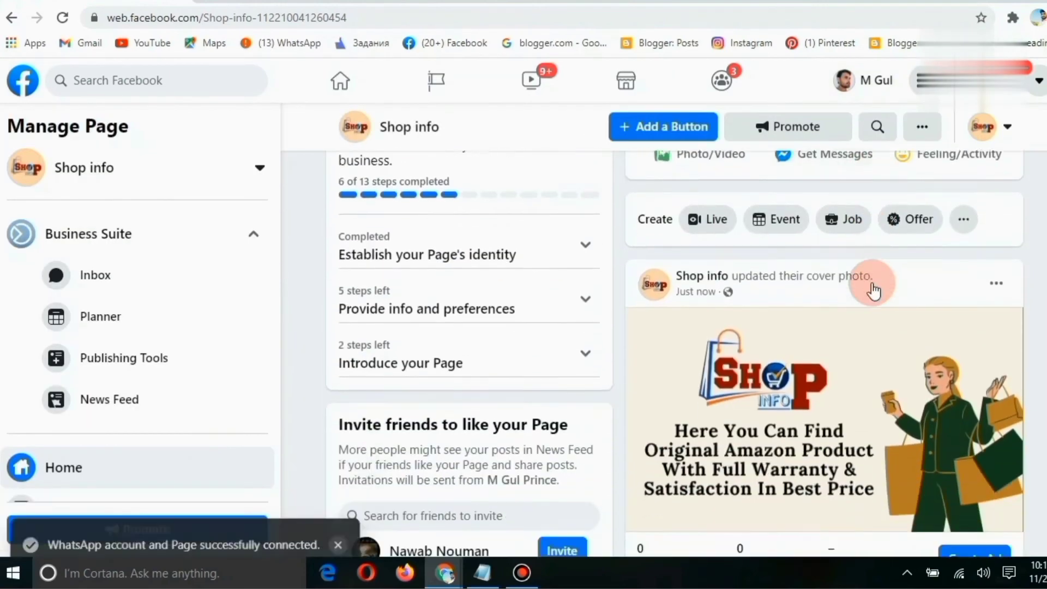
{"action": "scroll", "coordinate": [870, 301], "scroll_direction": "down", "scroll_amount": 4}
{"action": "scroll", "coordinate": [868, 302], "scroll_direction": "up", "scroll_amount": 8}
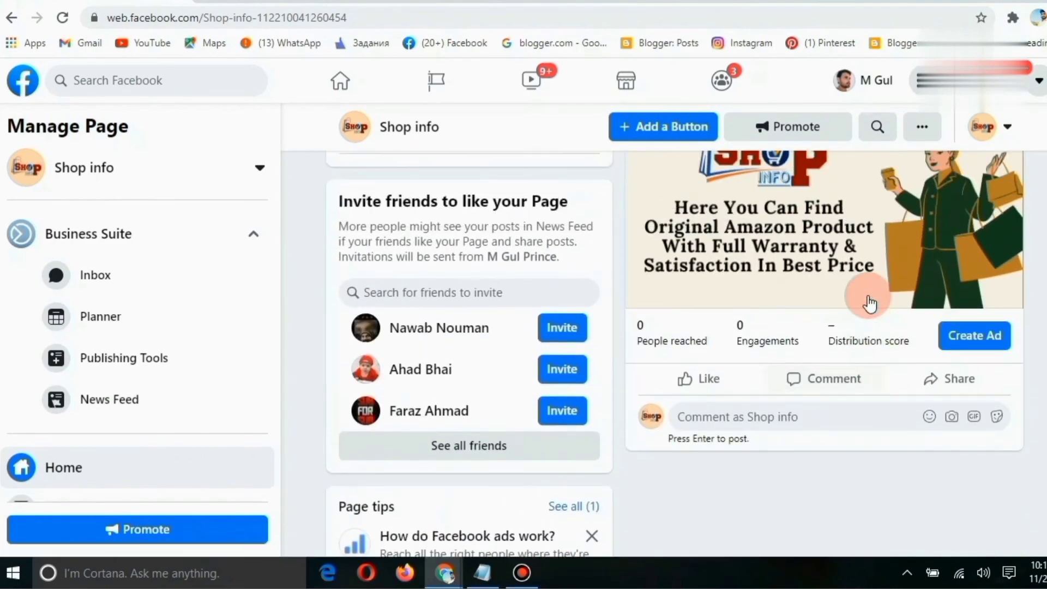
{"action": "scroll", "coordinate": [865, 226], "scroll_direction": "up", "scroll_amount": 7}
{"action": "scroll", "coordinate": [852, 227], "scroll_direction": "down", "scroll_amount": 5}
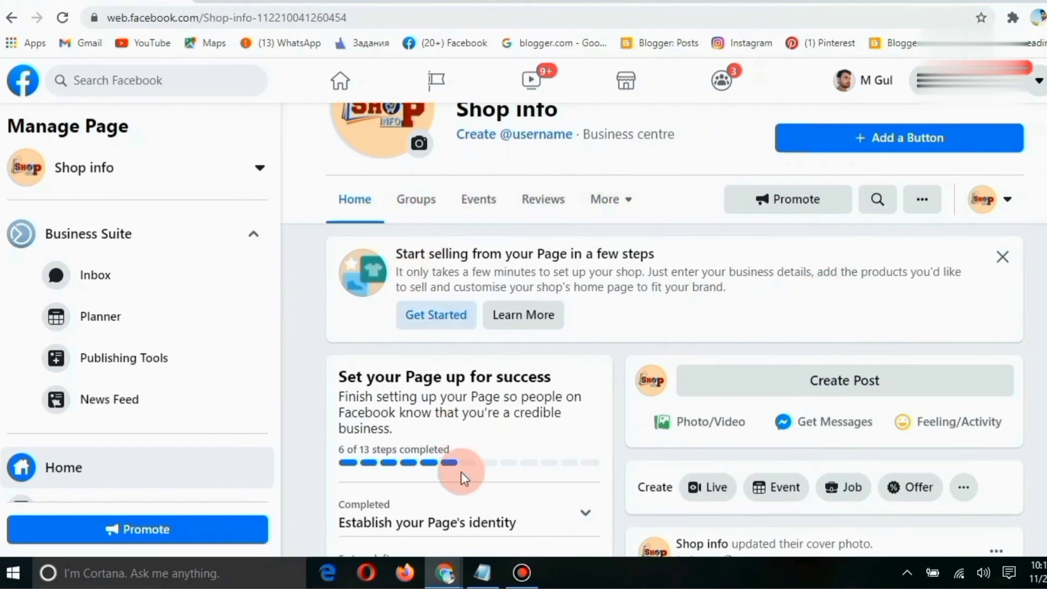
{"action": "scroll", "coordinate": [583, 444], "scroll_direction": "down", "scroll_amount": 2}
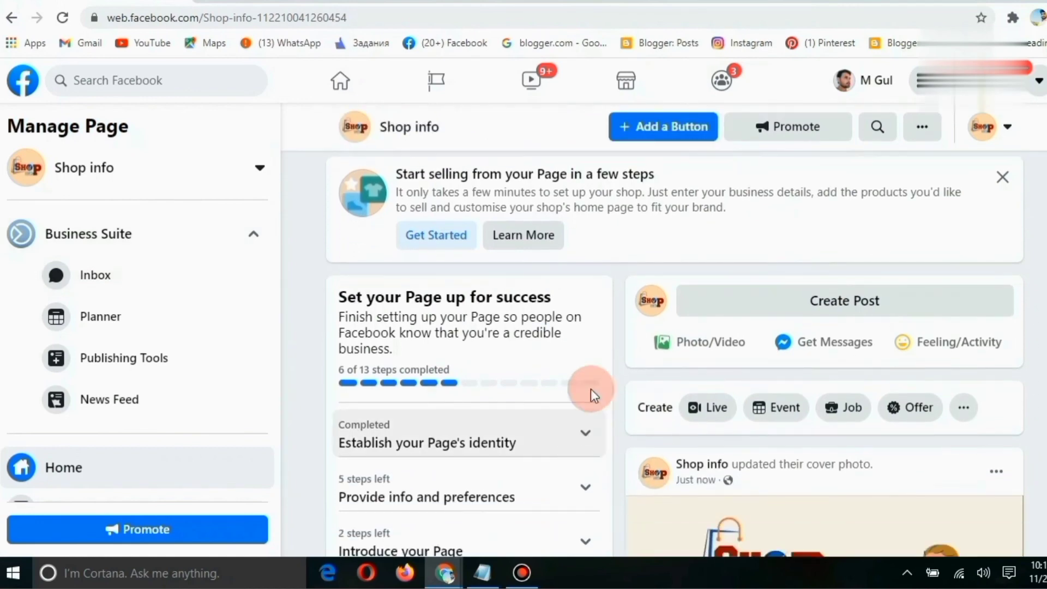
{"action": "scroll", "coordinate": [592, 382], "scroll_direction": "down", "scroll_amount": 5}
{"action": "scroll", "coordinate": [593, 365], "scroll_direction": "down", "scroll_amount": 3}
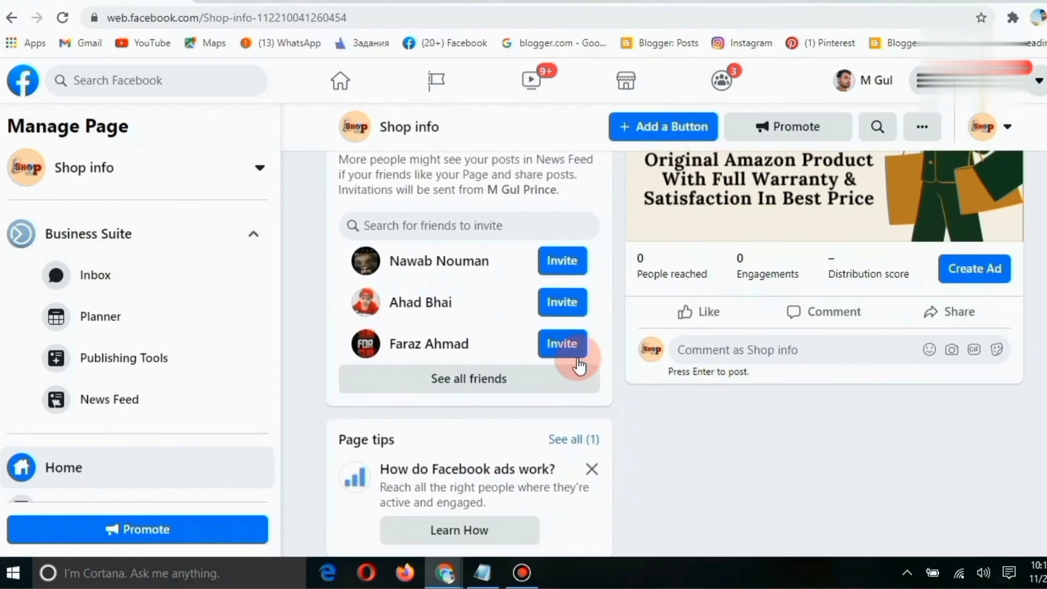
{"action": "scroll", "coordinate": [572, 353], "scroll_direction": "up", "scroll_amount": 10}
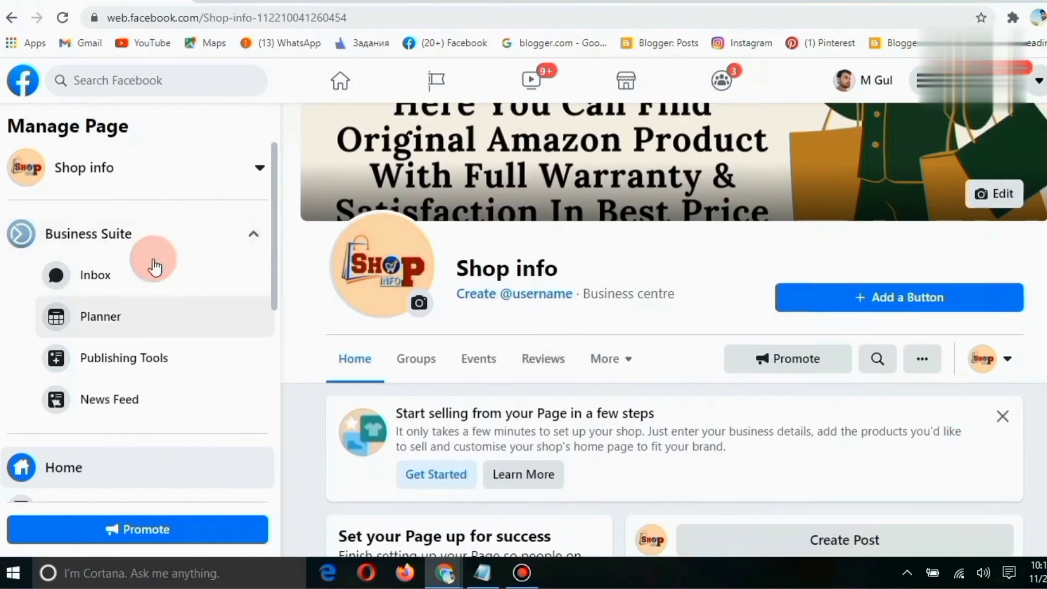
{"action": "scroll", "coordinate": [155, 267], "scroll_direction": "down", "scroll_amount": 5}
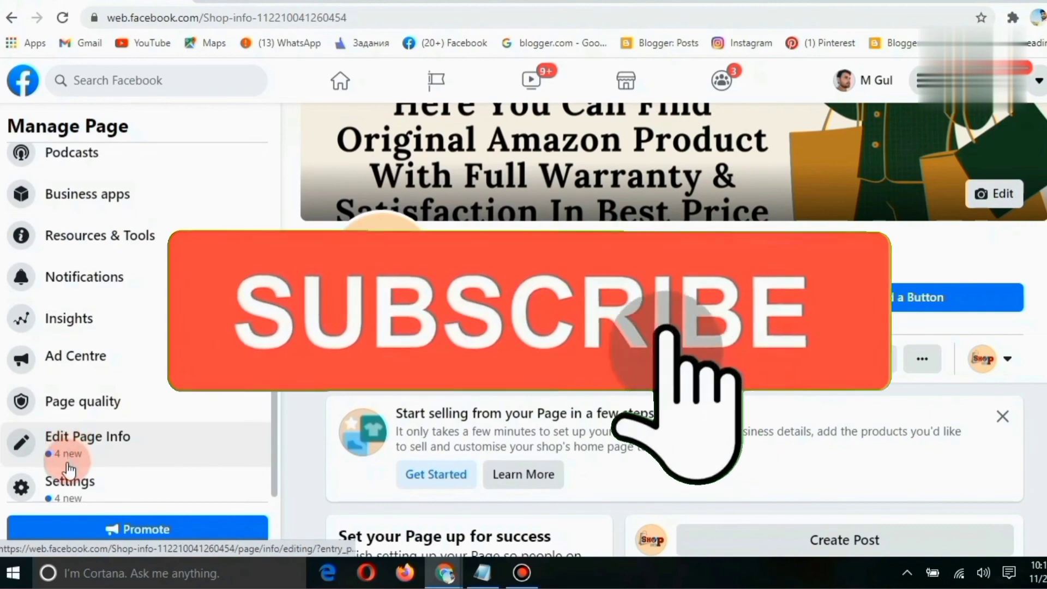
{"action": "scroll", "coordinate": [71, 470], "scroll_direction": "down", "scroll_amount": 1}
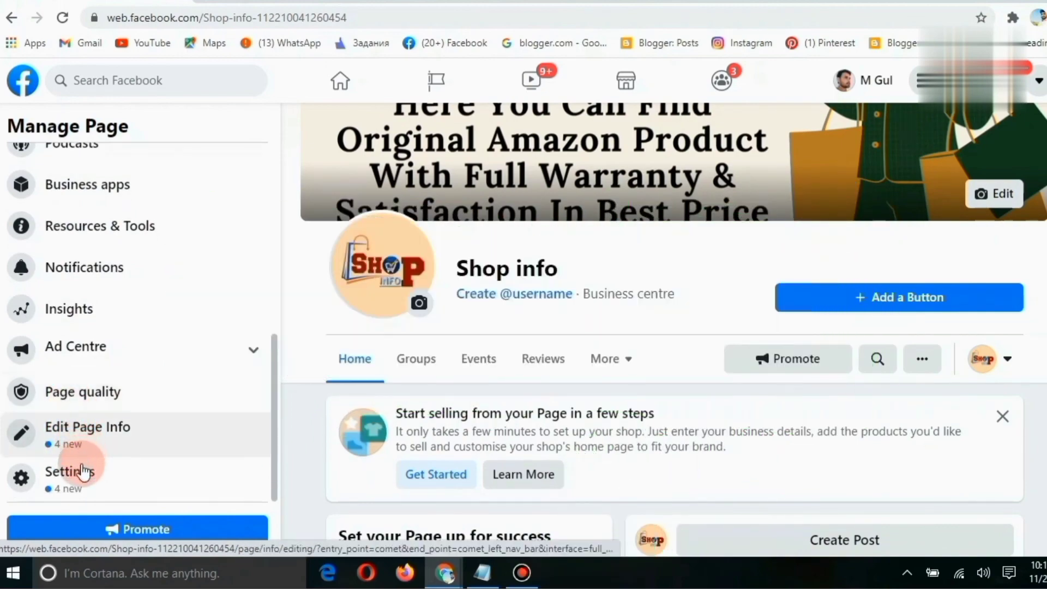